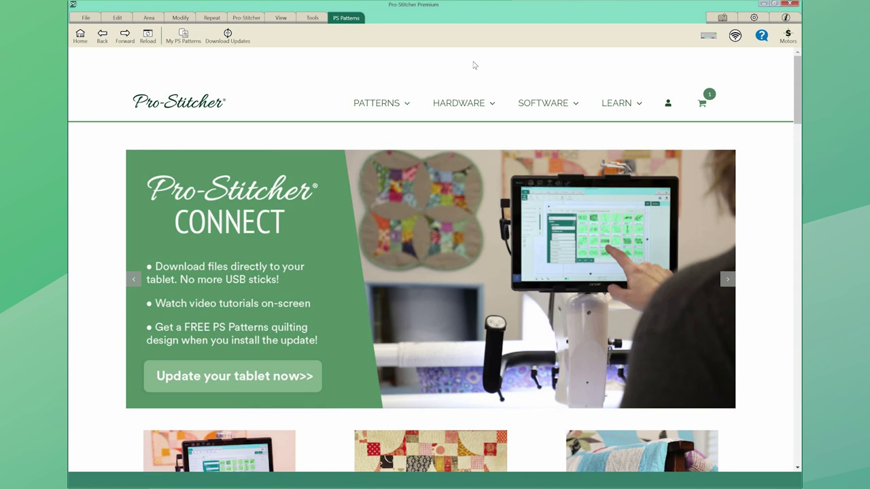
Step: Open the Pro-Stitcher software versions and downloads page and choose Acer Switch 3 in the PS Connect - BETA tablet compatibility check
click(549, 106)
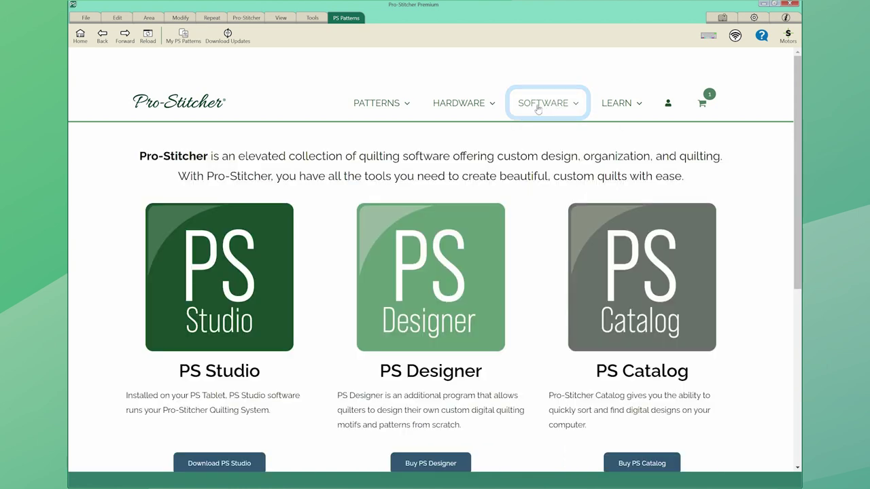
click(273, 299)
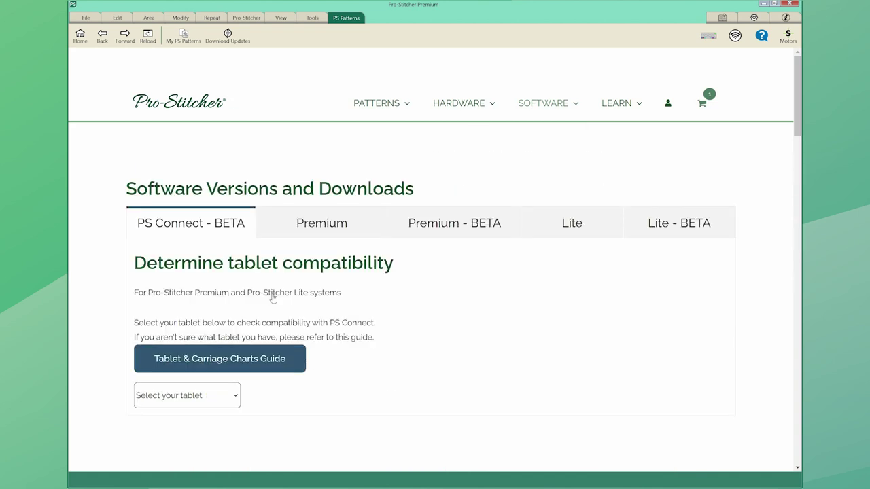
click(238, 401)
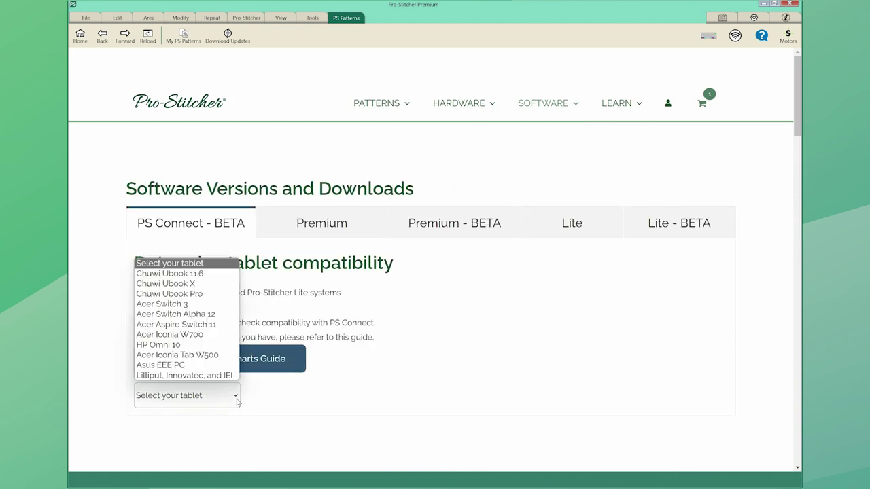
click(192, 307)
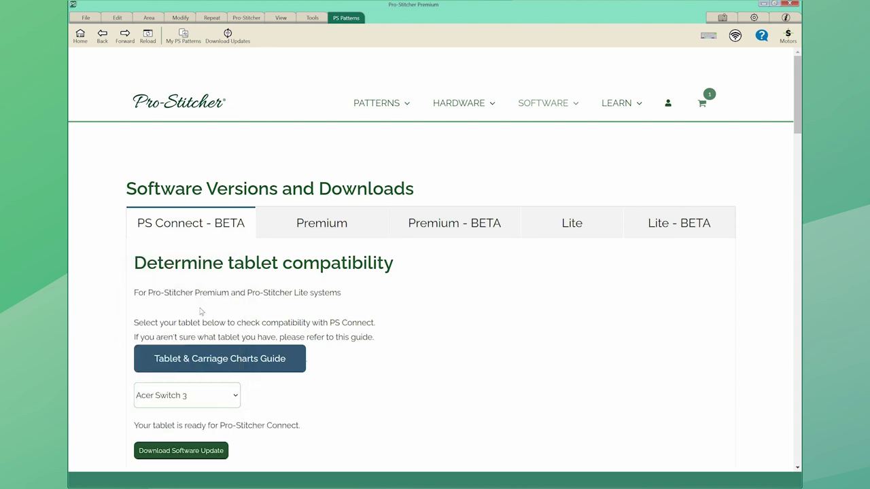
Step: Open the Tablet & Carriage Charts Guide and expand the Tablet Compatibility Chart
click(260, 370)
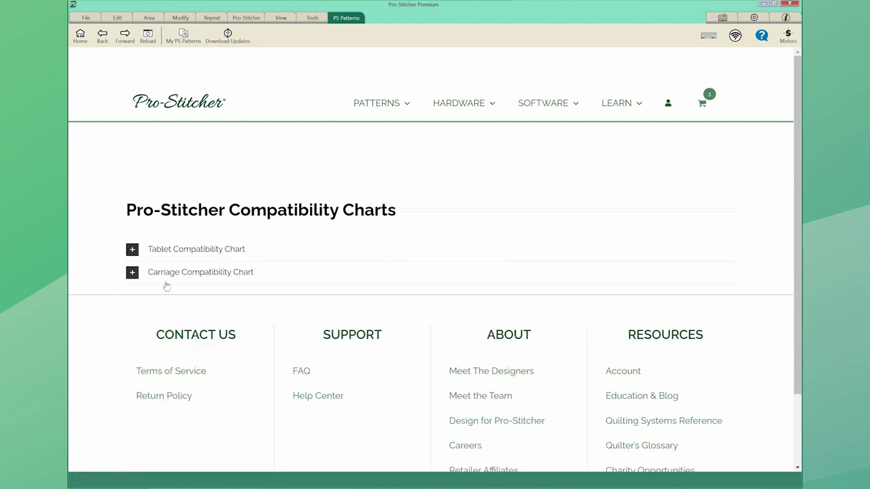
click(134, 251)
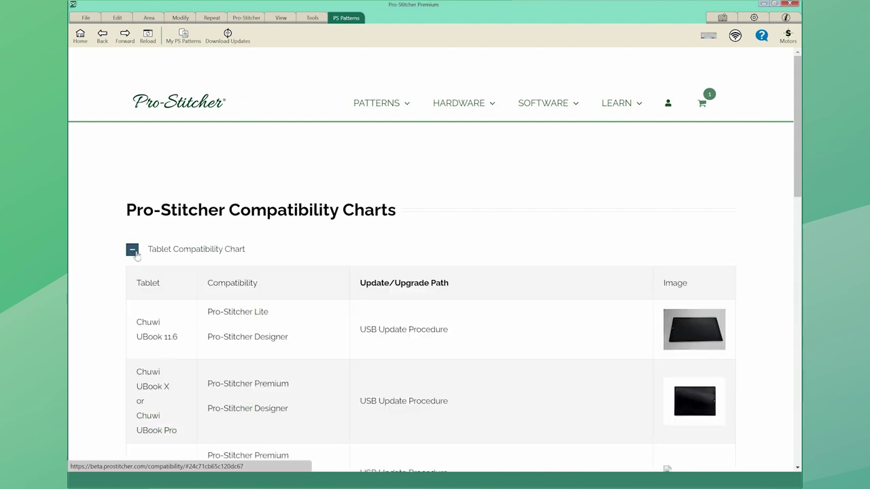
Step: Select Acer Switch Alpha 12 as the tablet for PS Connect and download its software update
click(221, 394)
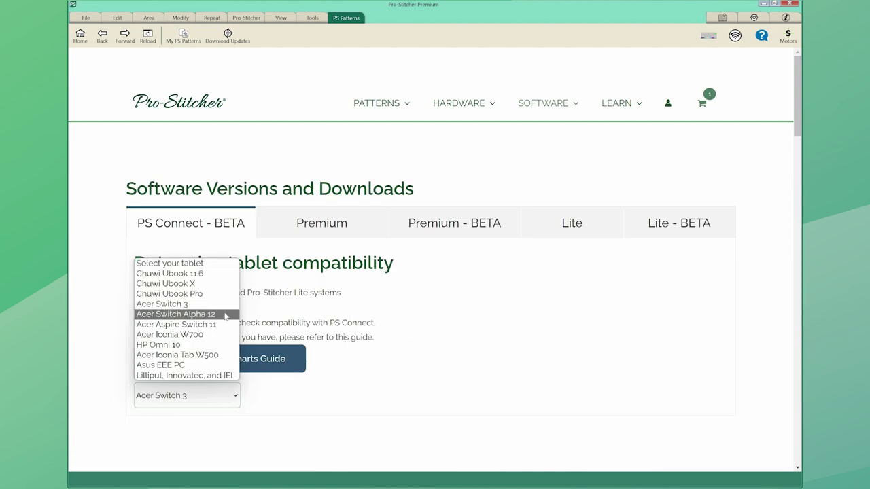
click(226, 316)
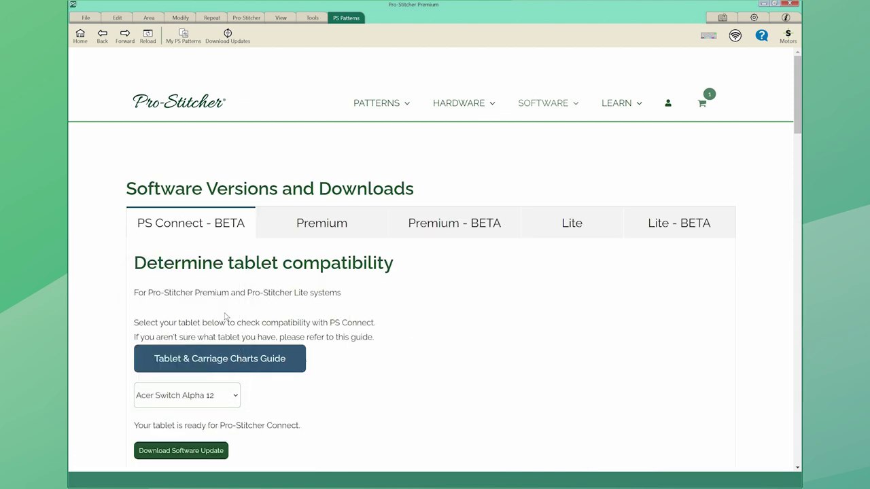
click(197, 458)
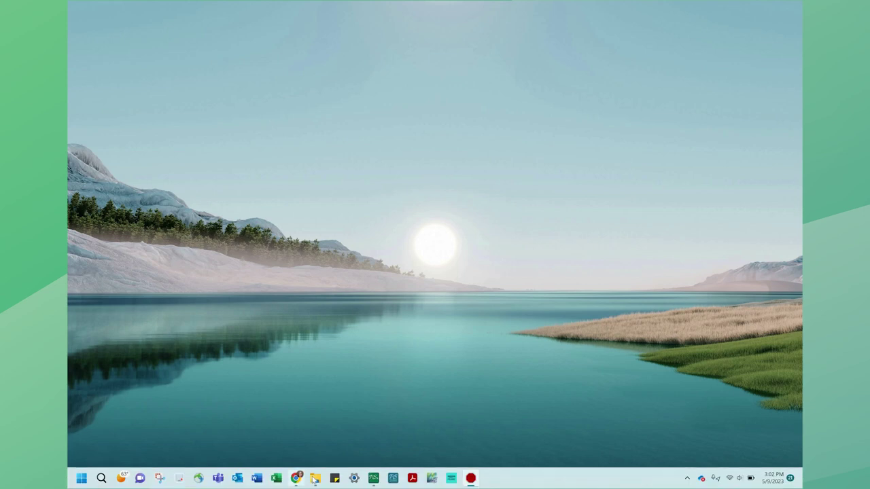
Step: Switch to File Explorer and open the Downloads folder
click(314, 480)
click(315, 479)
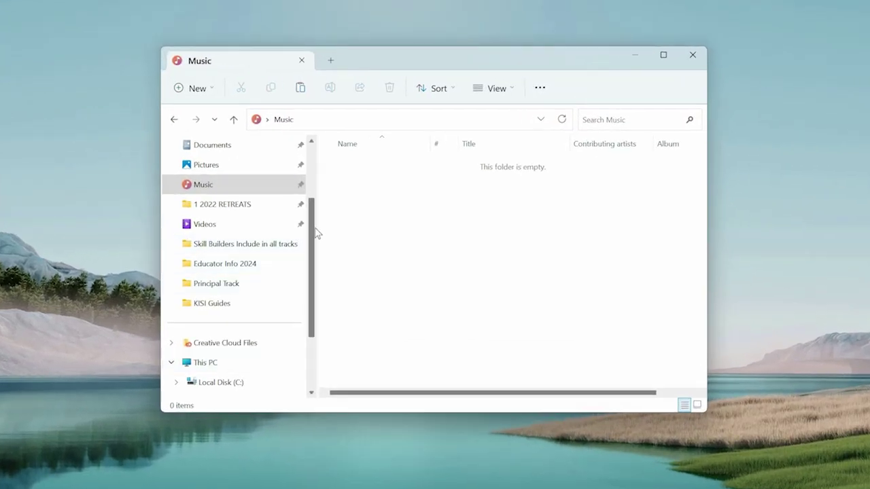
scroll(259, 197, up, 1)
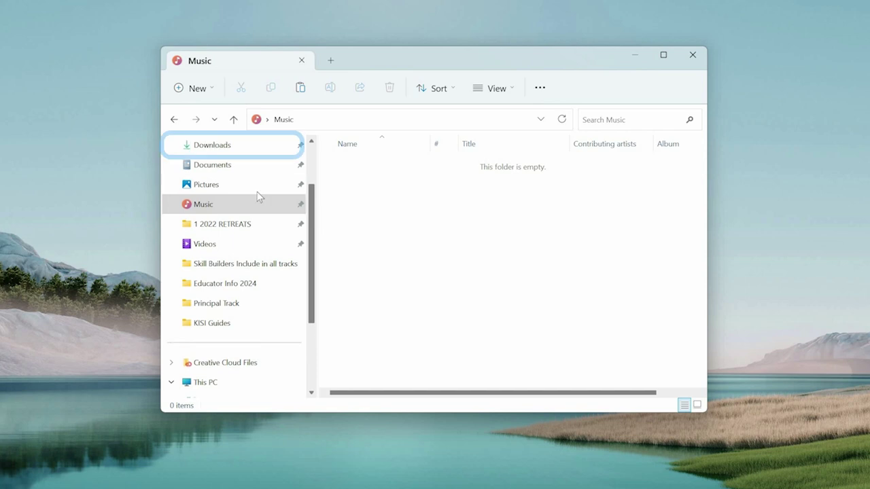
click(238, 150)
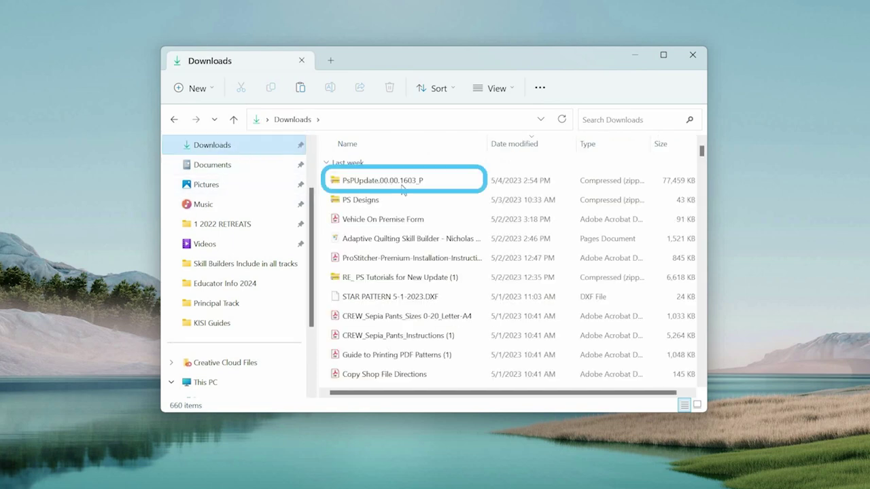
Step: Extract the PsPUpdate.00.00.1603_P zip archive to the default folder in Downloads and close the extracted folder's window
right_click(437, 180)
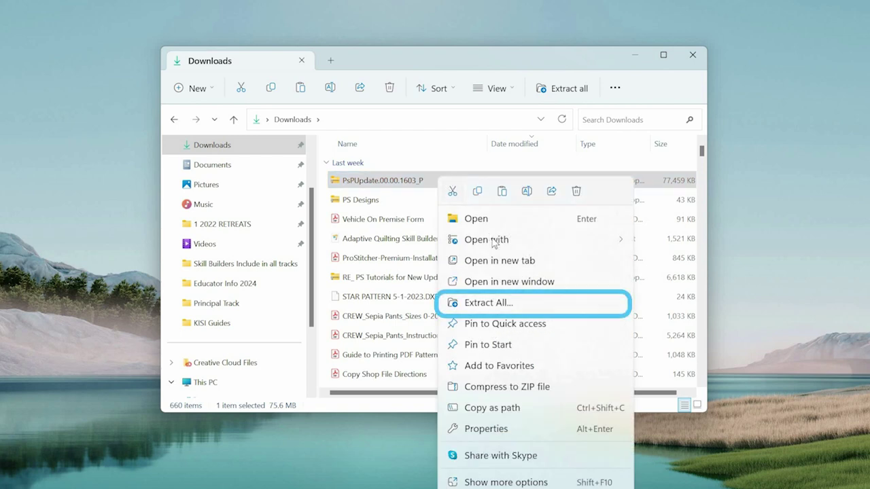
click(509, 300)
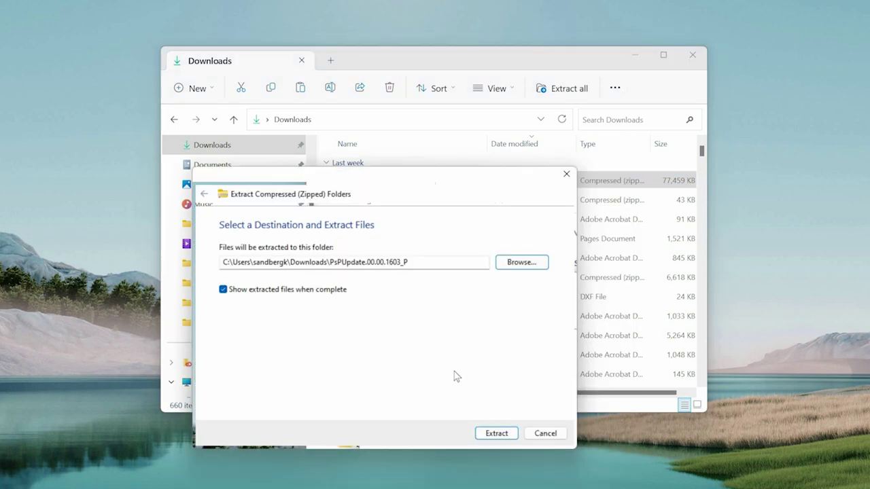
click(495, 438)
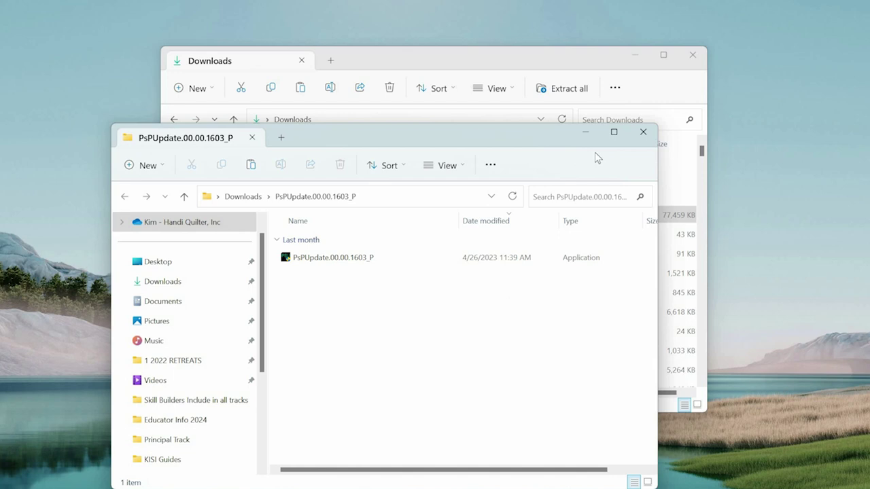
click(643, 132)
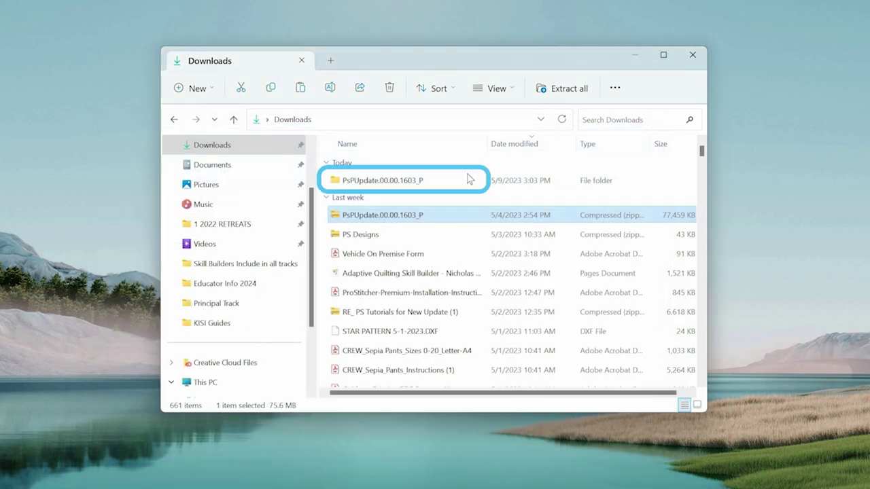
Step: Copy the extracted PsPUpdate.00.00.1603_P folder from Downloads to USB Drive (D:)
click(422, 185)
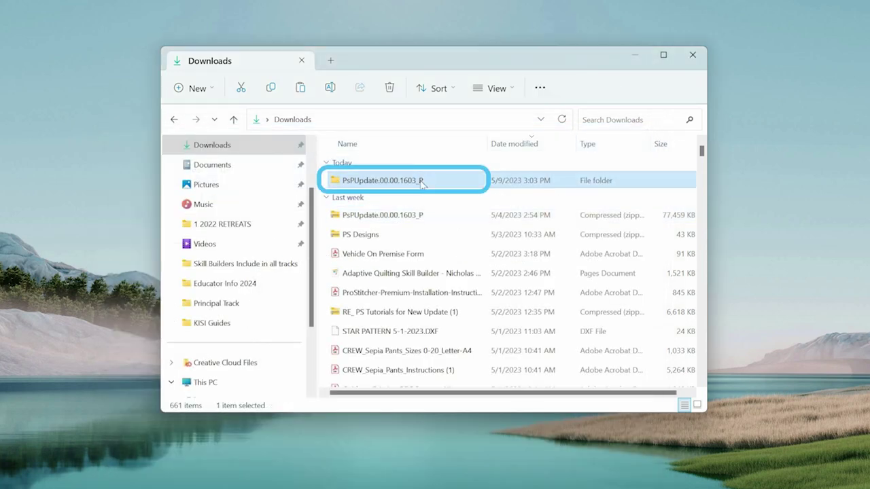
right_click(430, 183)
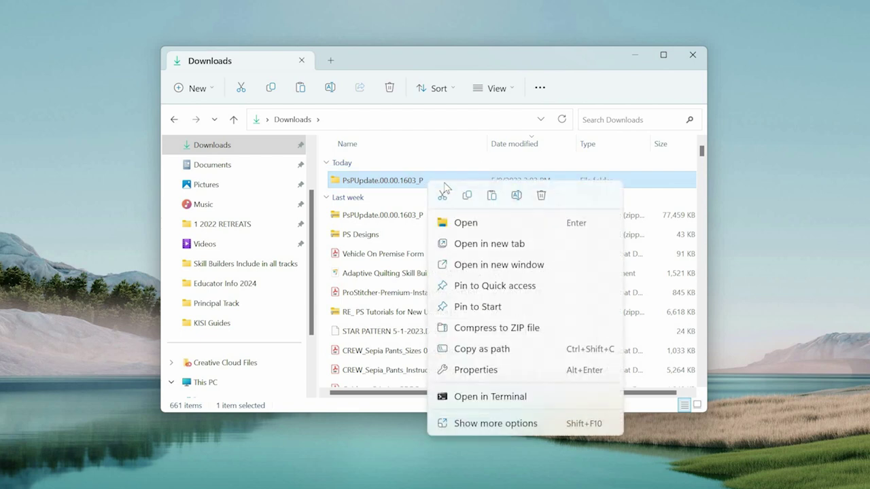
click(469, 196)
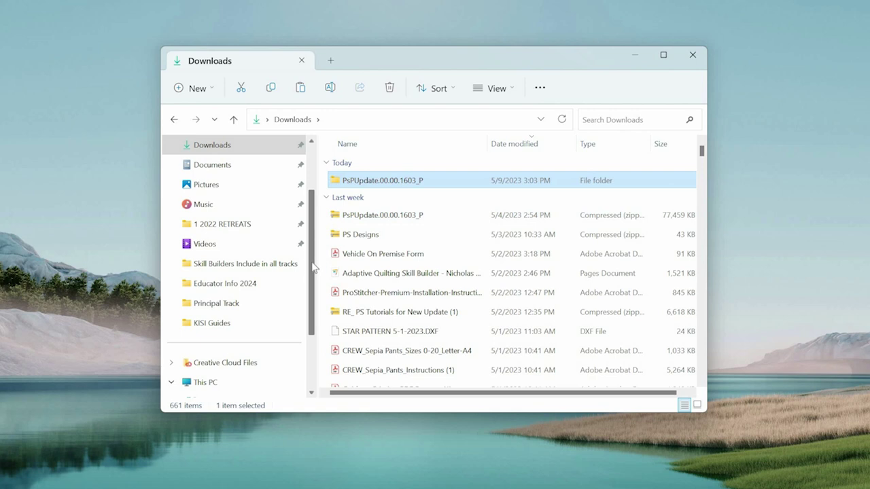
scroll(311, 259, down, 2)
click(262, 345)
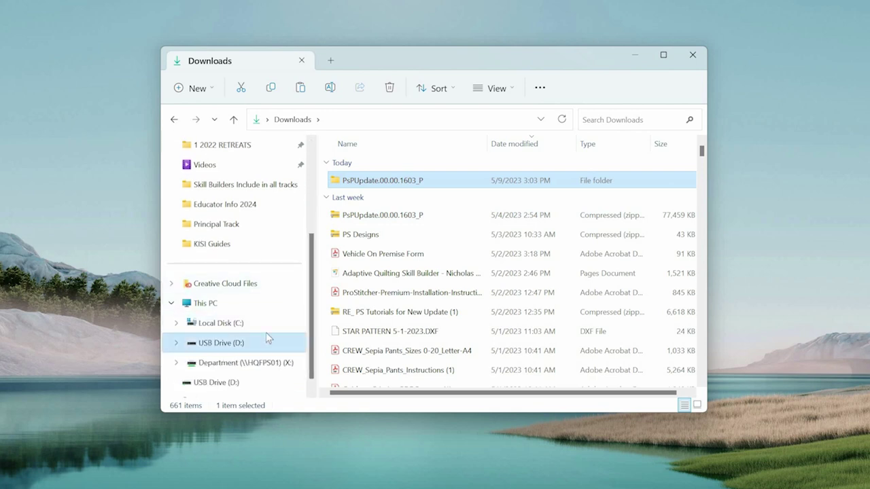
right_click(360, 197)
click(379, 211)
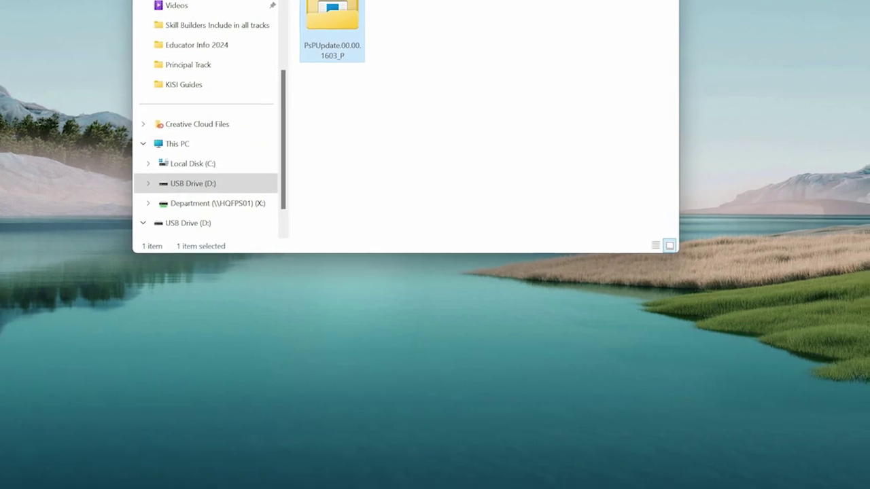
Step: Safely eject the UDisk USB drive (D:) from the computer
mouse_move(494, 479)
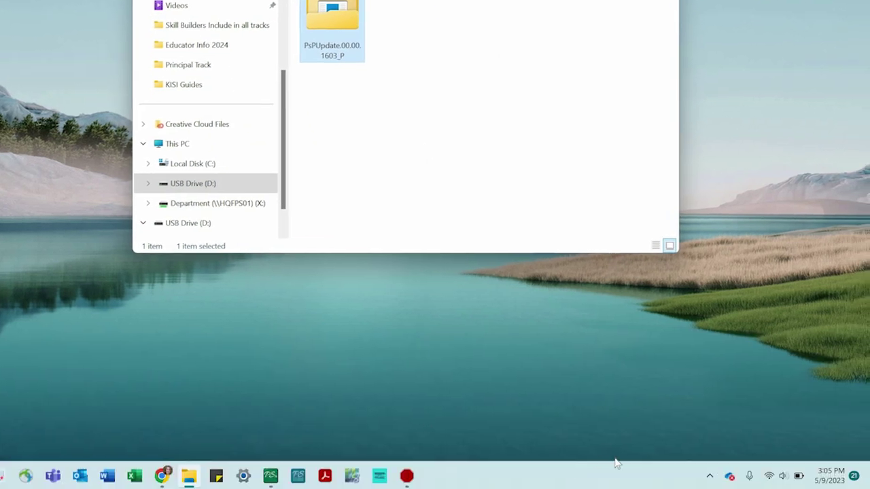
click(709, 476)
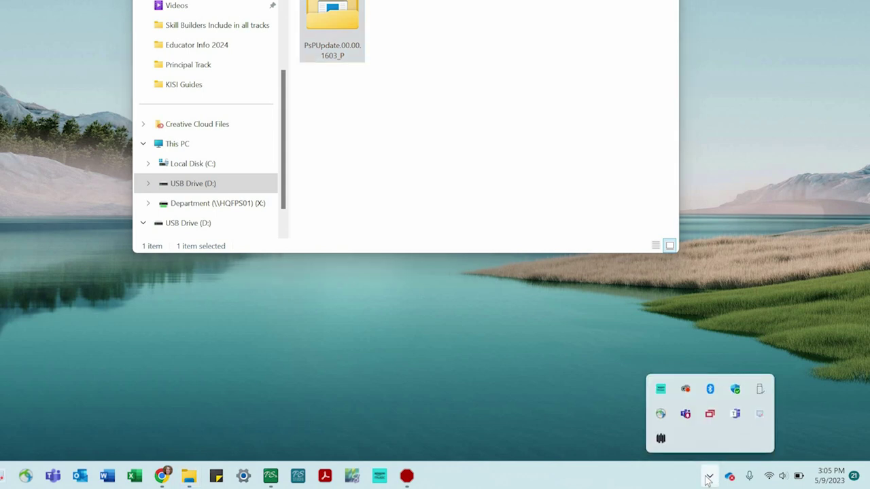
click(759, 390)
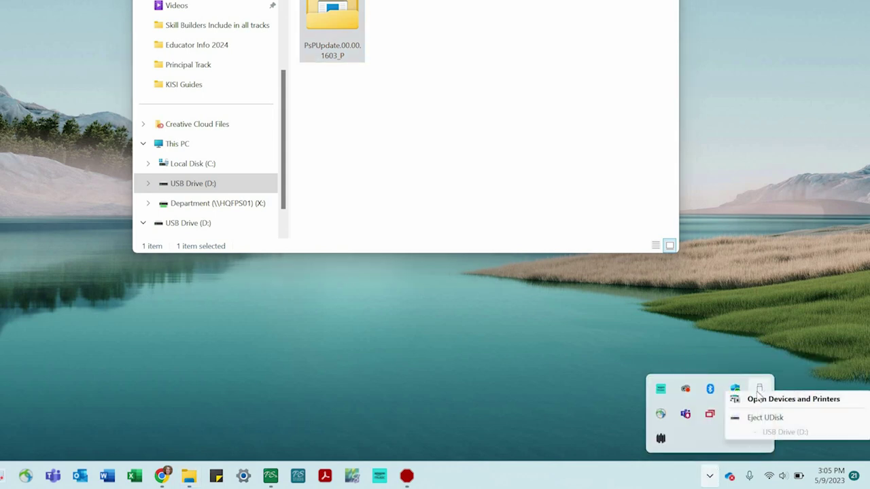
click(793, 418)
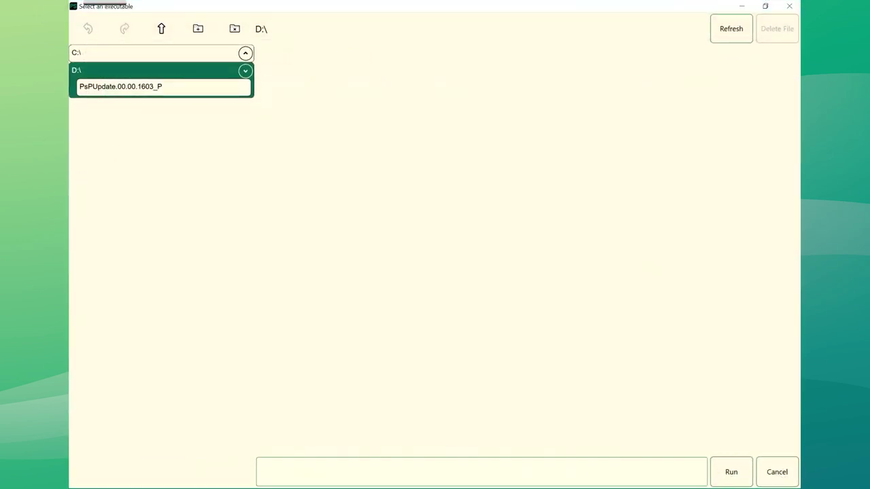
Step: Run PreInstall.00.00.1603 from the PsPUpdate.00.00.1603_P folder on D:, start the PreInstall update and acknowledge the post-install message
click(163, 87)
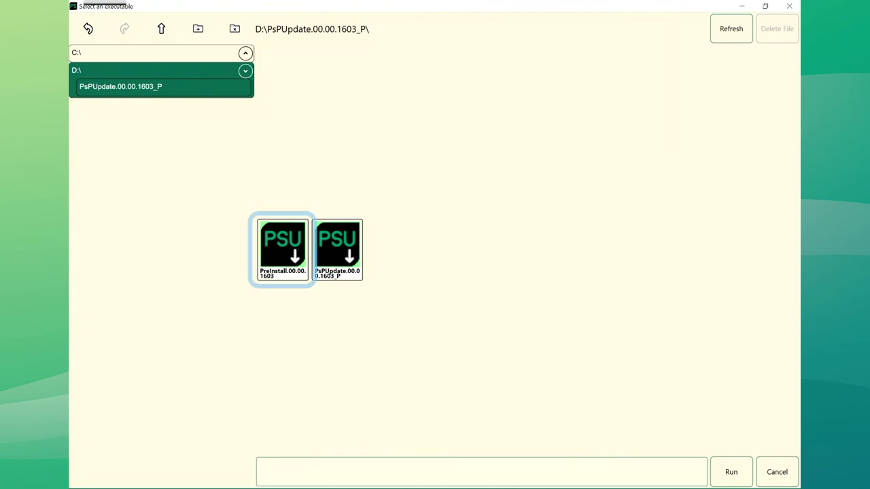
click(282, 249)
click(731, 472)
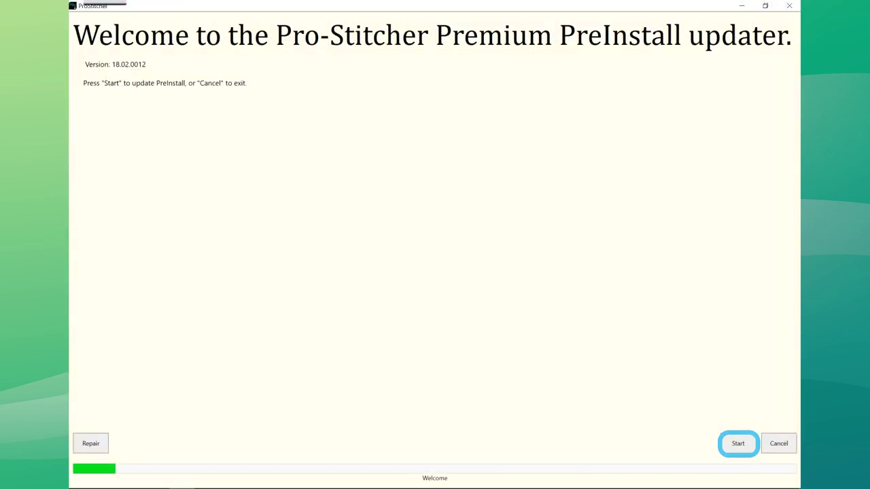
click(738, 444)
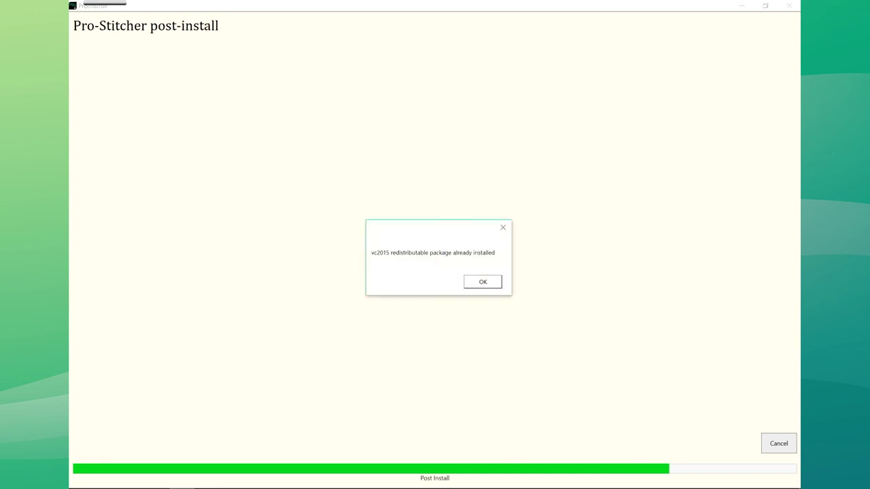
key(Return)
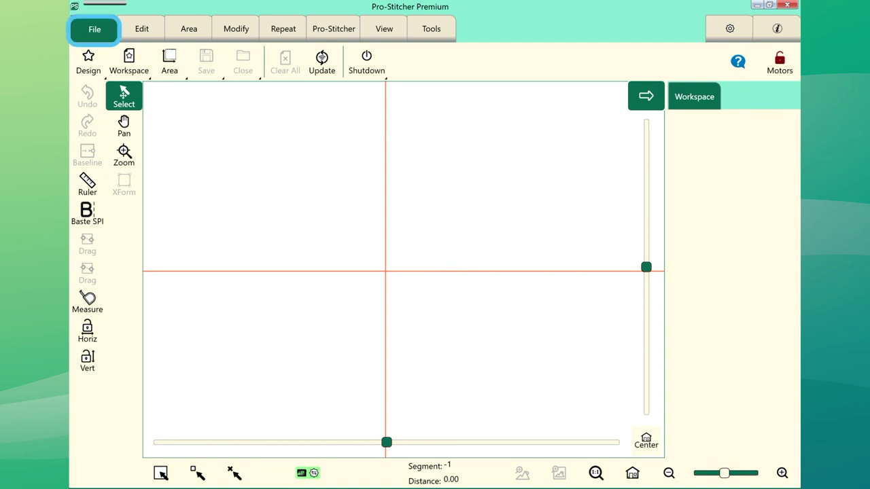
Step: View the shutdown and reboot options in Pro-Stitcher Premium, then close them
click(366, 62)
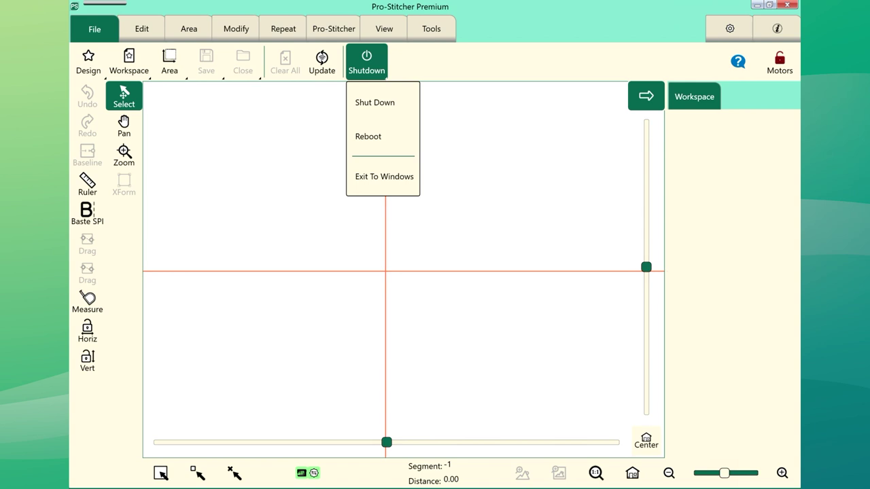
key(Escape)
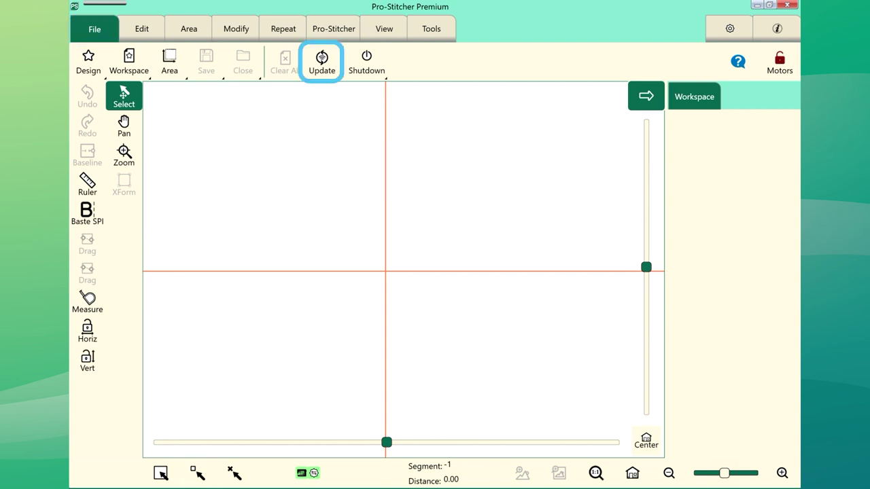
Step: Run the PsPUpdate.00.00.1603_P executable from its folder on D:, start the Pro-Stitcher updater and confirm the installation
click(322, 60)
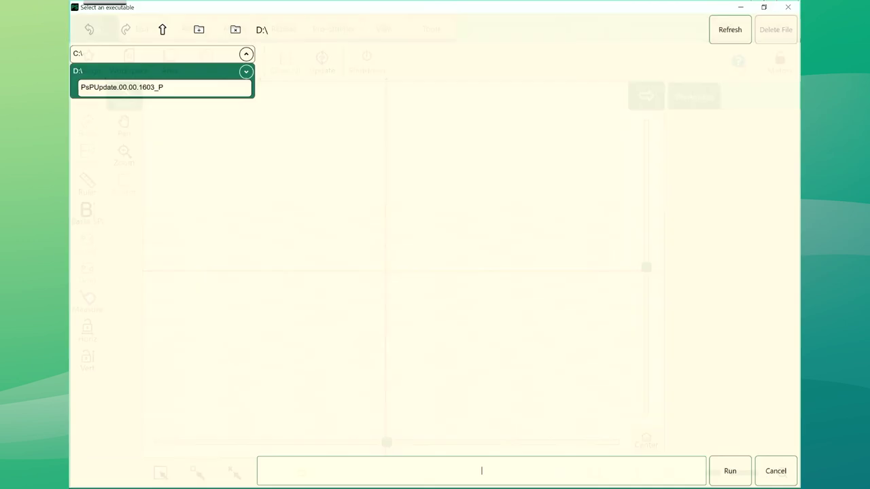
click(144, 89)
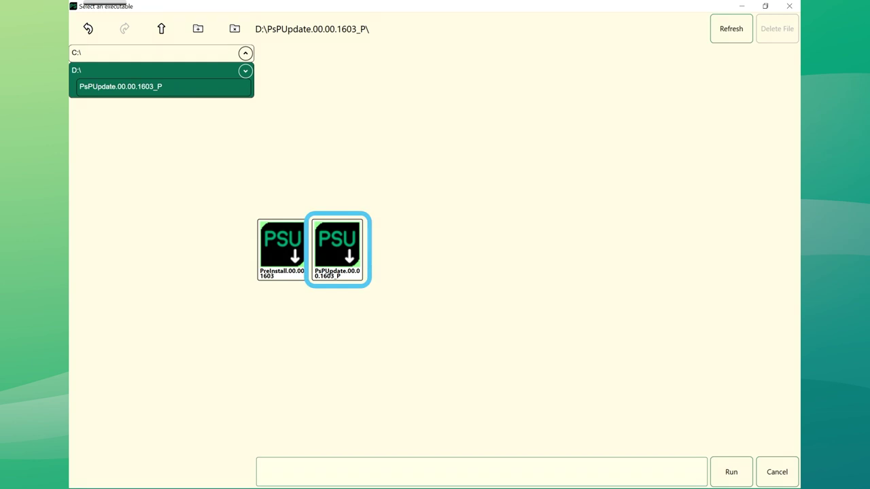
click(340, 245)
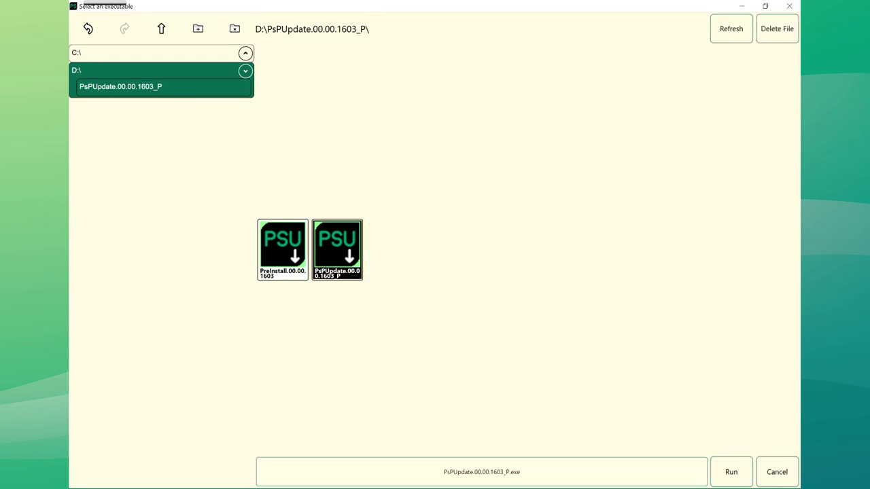
click(731, 471)
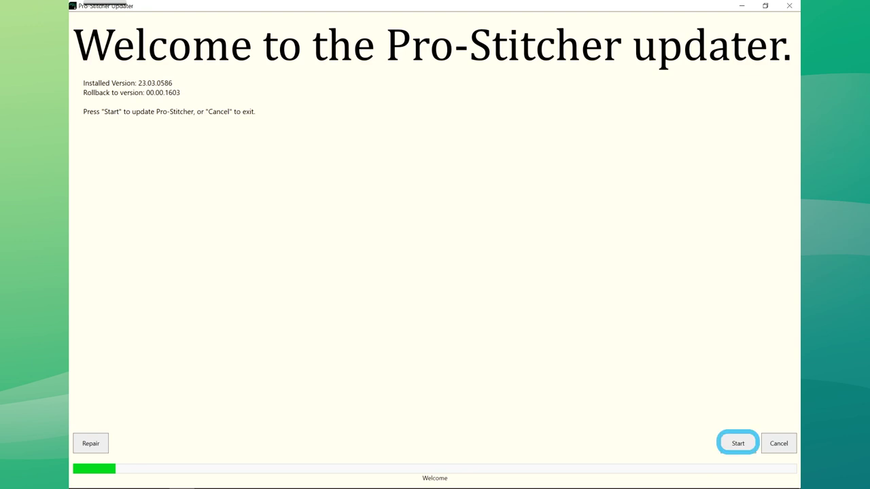
click(737, 443)
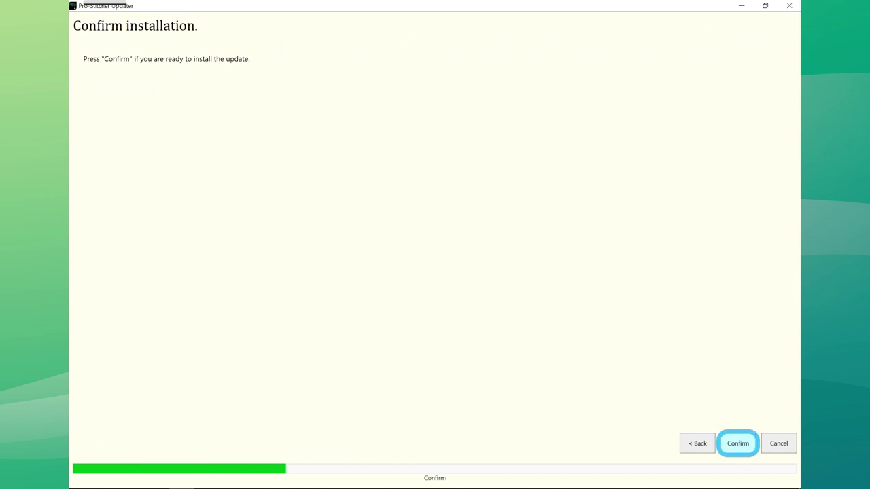
key(Return)
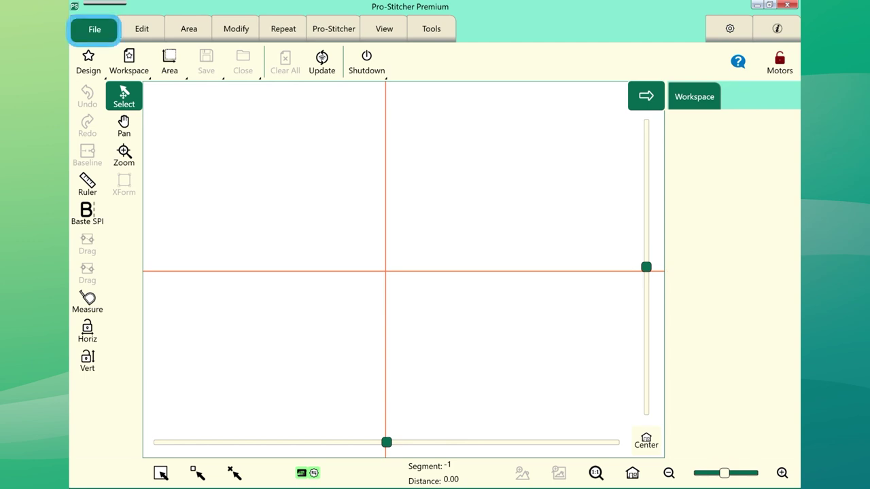
Step: View the shutdown and reboot options, then dismiss them
click(366, 62)
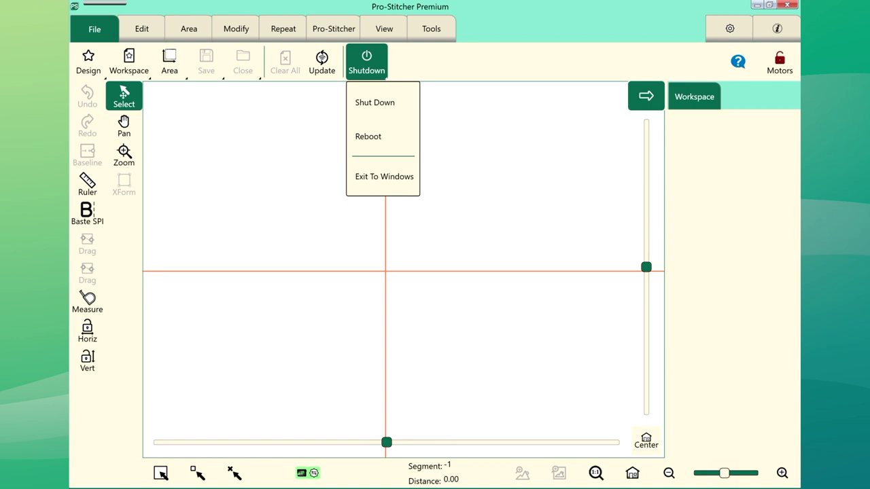
key(Escape)
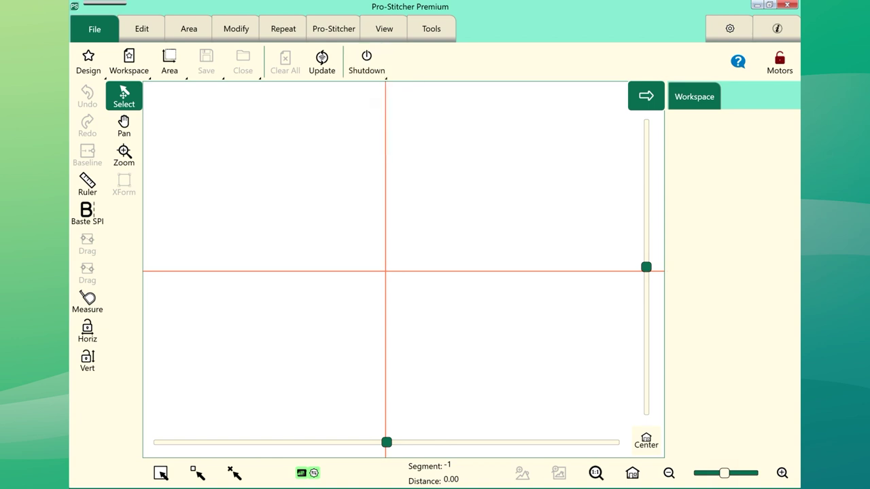